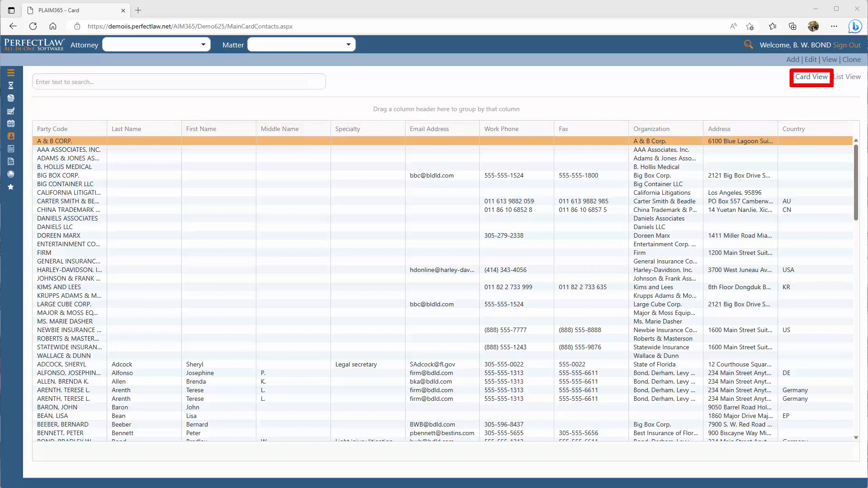
# Show the contacts in card view and return to list view.
pyautogui.click(815, 80)
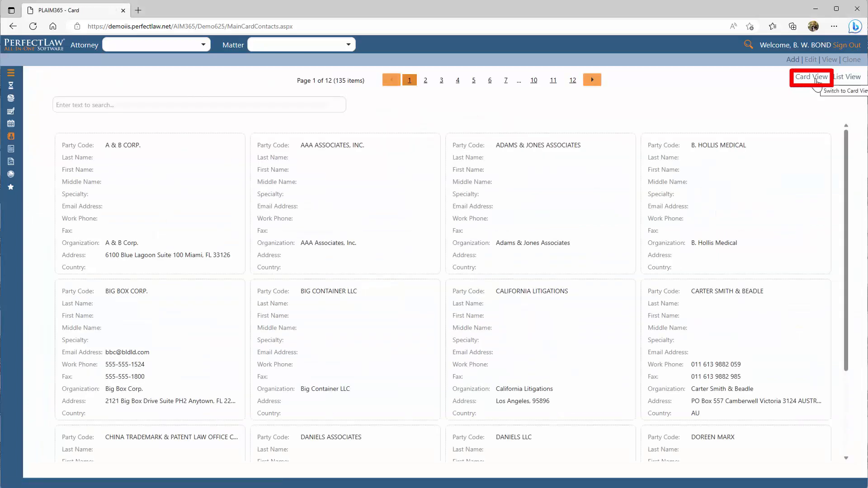
pyautogui.click(839, 79)
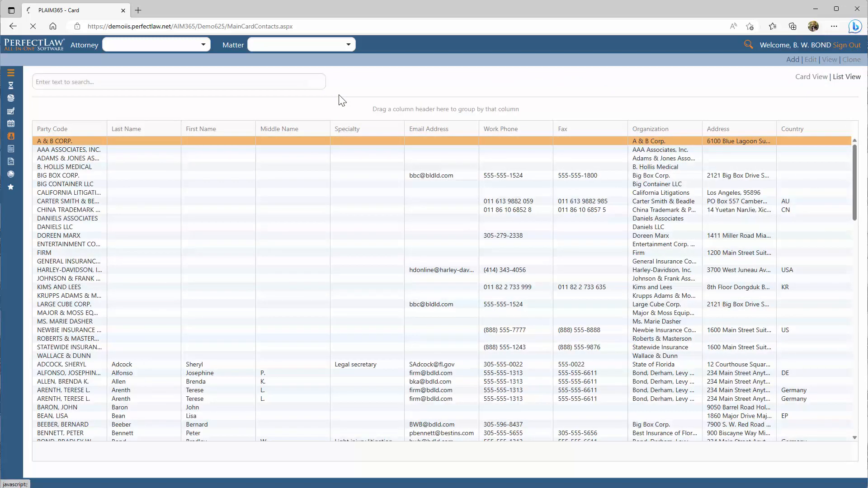
# Search the contact list by a person's last name and clear the search.
pyautogui.click(178, 83)
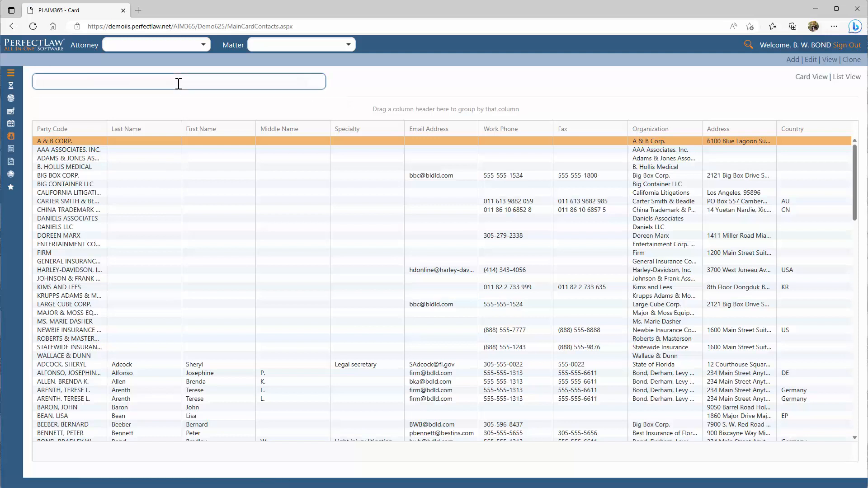
pyautogui.write('Adcock')
pyautogui.press('Return')
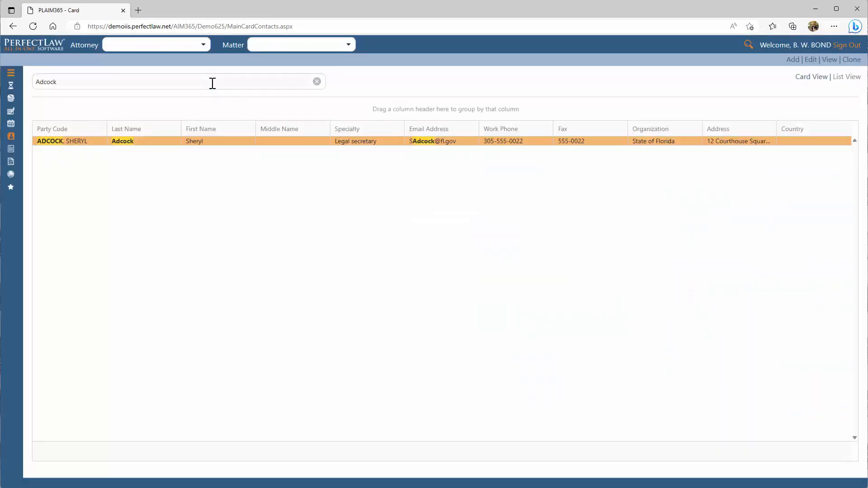
pyautogui.click(317, 82)
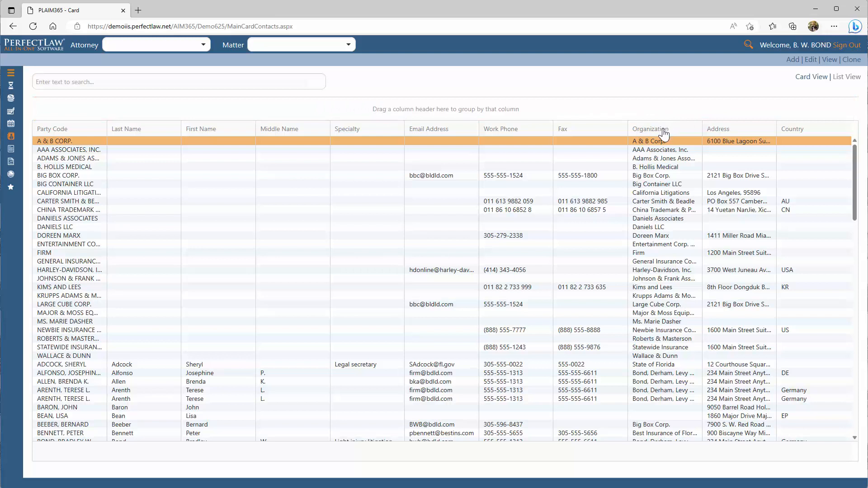
# Group the contact list by Organization and expand the Big Box Corp. group.
pyautogui.moveTo(664, 134); pyautogui.dragTo(74, 113)
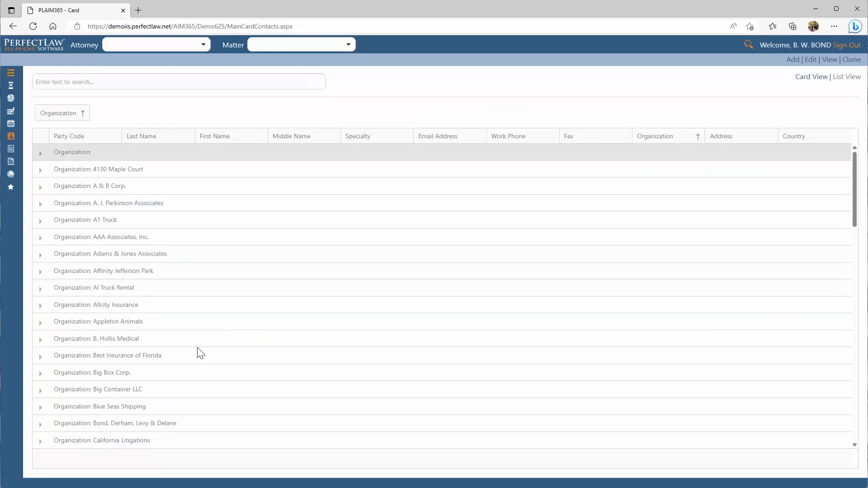
pyautogui.click(41, 375)
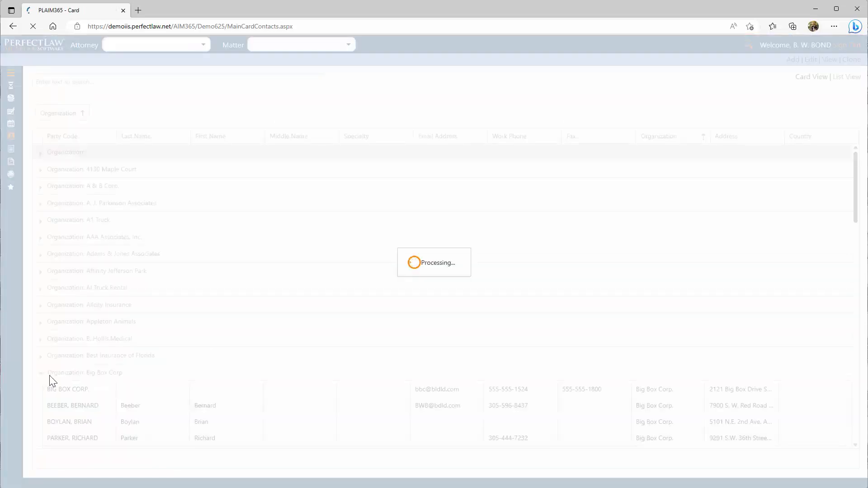
pyautogui.scroll(-2, 195, 348)
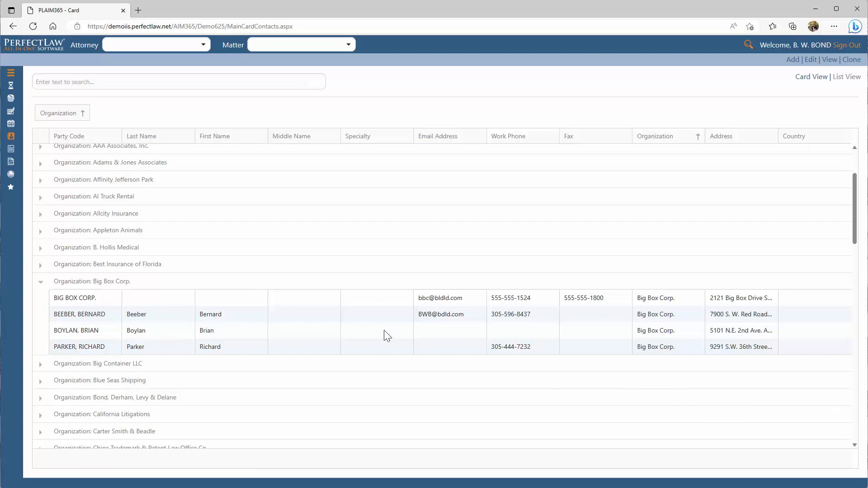
# Sort the grouped contacts by Party Code in descending order.
pyautogui.click(114, 142)
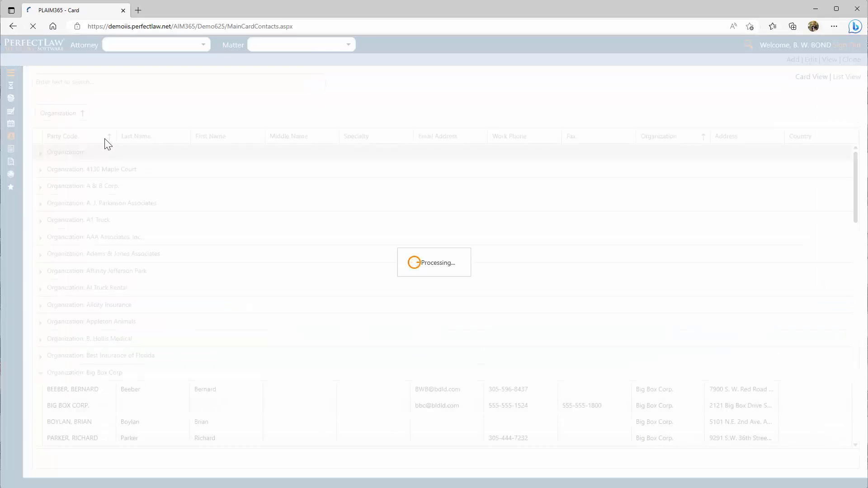
pyautogui.click(113, 140)
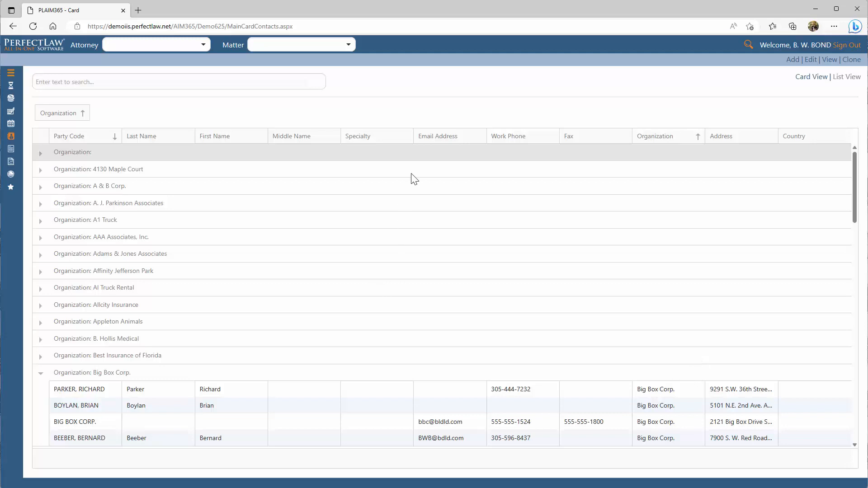
# Open the form for adding a new contact.
pyautogui.rightClick(407, 187)
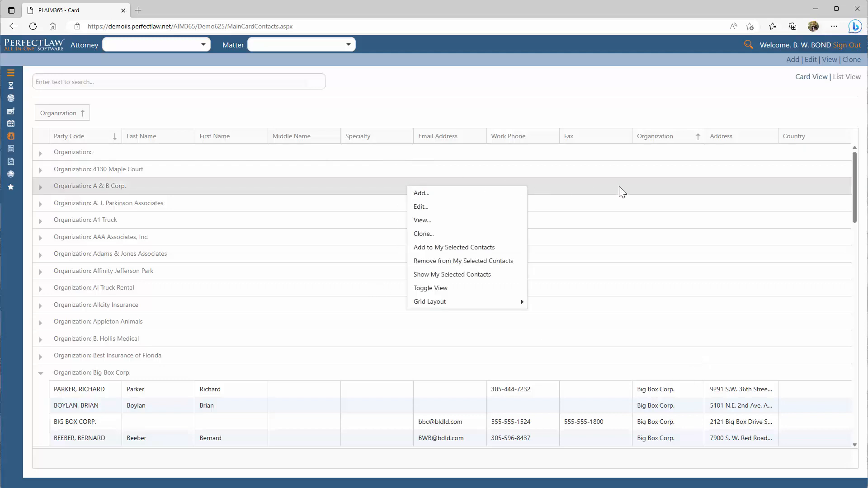
pyautogui.click(490, 194)
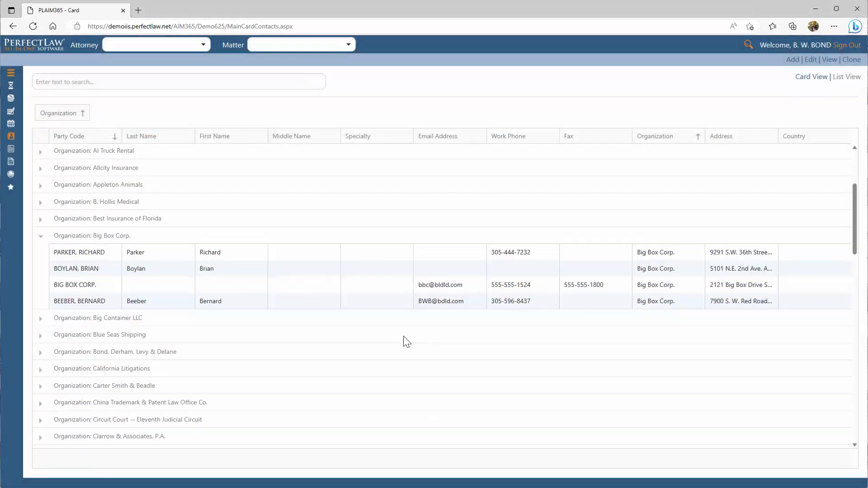
# Open an individual contact in the Big Box Corp. group for editing.
pyautogui.click(191, 272)
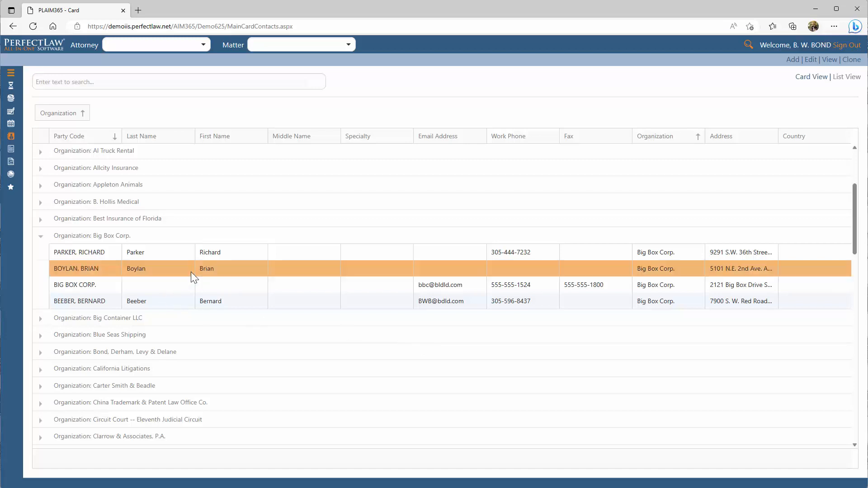
pyautogui.rightClick(190, 272)
pyautogui.click(221, 293)
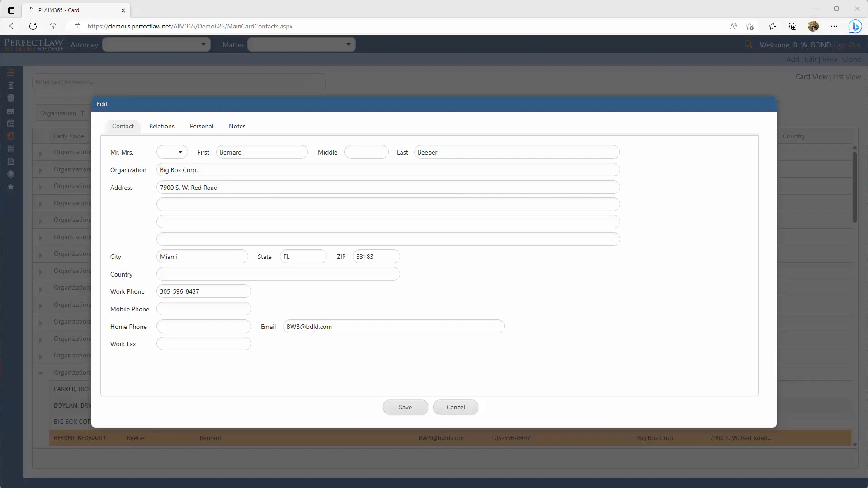
# Start a new relationship for the contact and link it to United Insurance Corporation matter 84779.
pyautogui.click(171, 128)
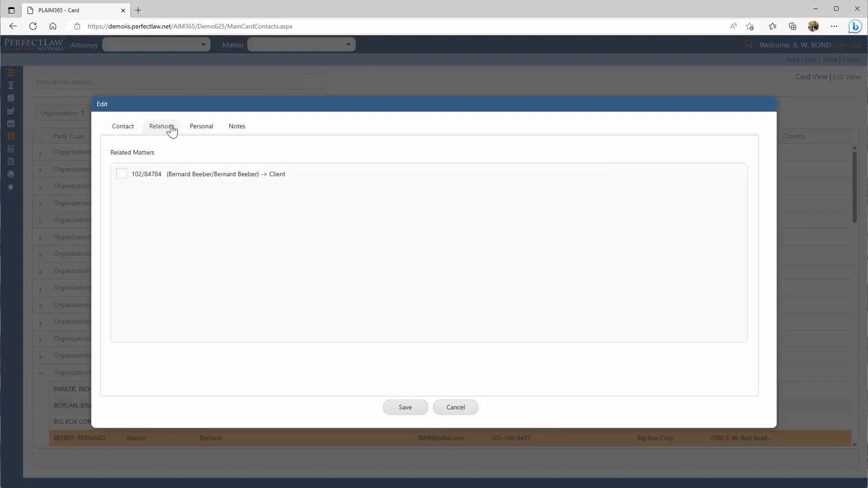
pyautogui.rightClick(235, 196)
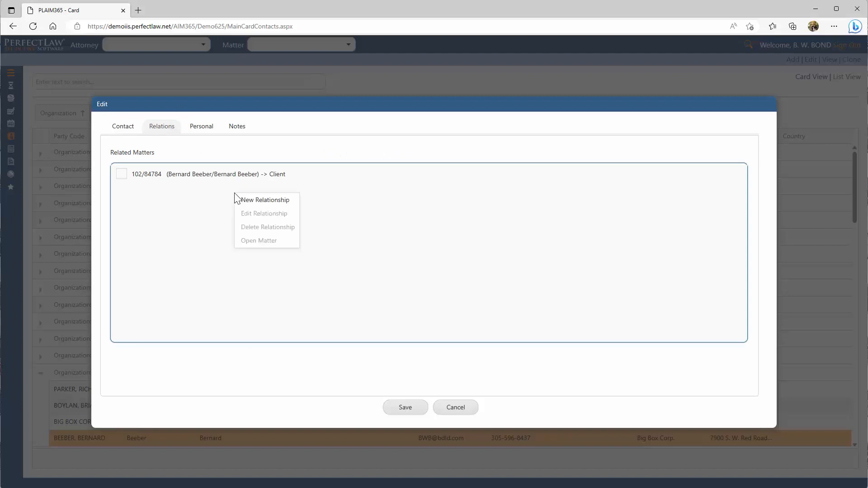
pyautogui.click(278, 205)
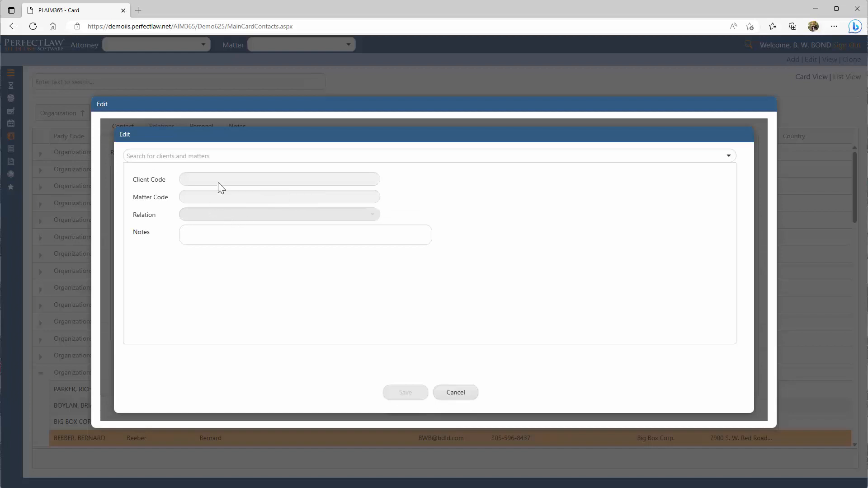
pyautogui.click(212, 155)
pyautogui.write('84779')
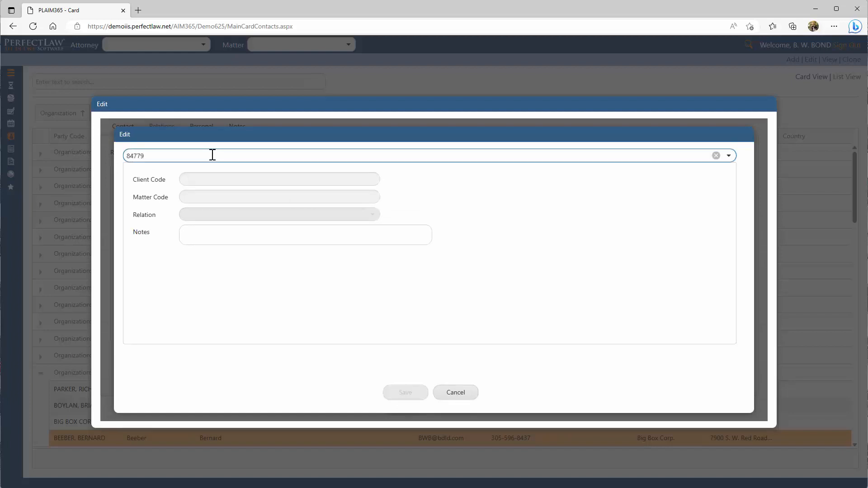
pyautogui.click(226, 186)
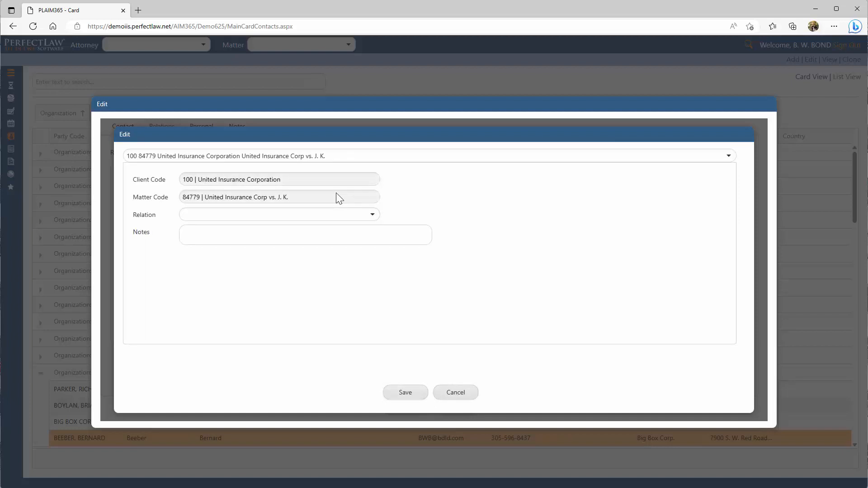
# Set the new relationship's relation to CARRIER and save it.
pyautogui.click(377, 216)
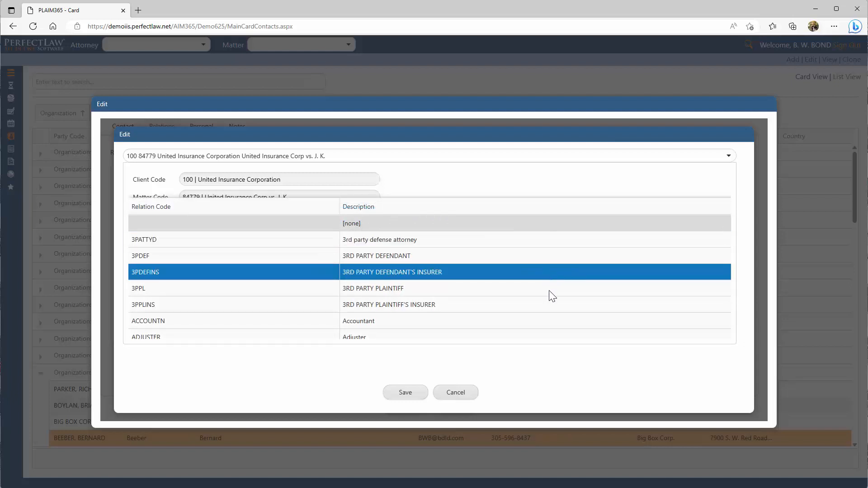
pyautogui.scroll(-2, 543, 298)
pyautogui.scroll(-8, 541, 295)
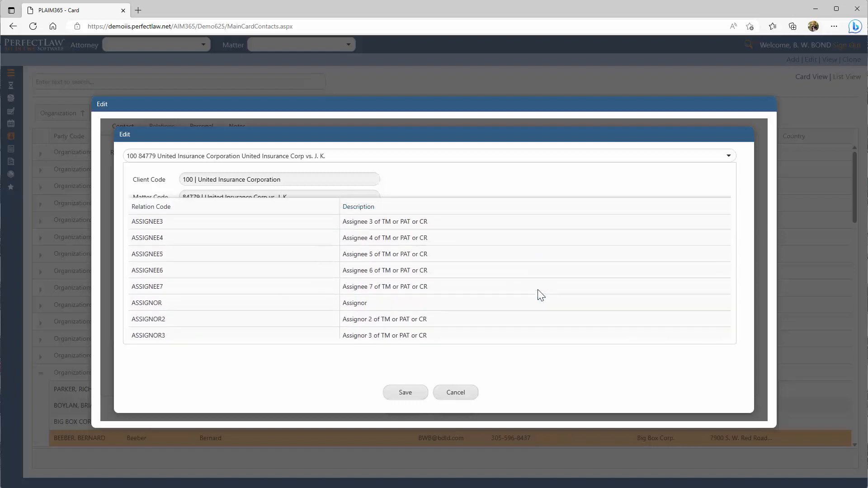
pyautogui.scroll(-2, 540, 294)
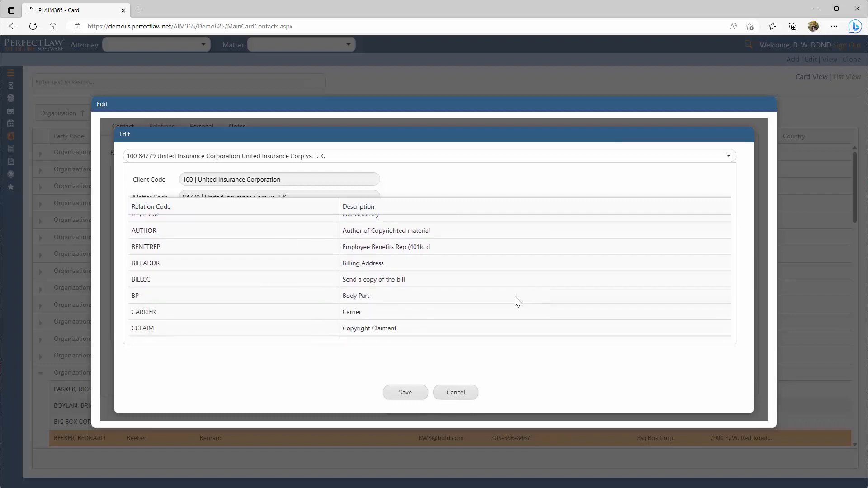
pyautogui.click(427, 318)
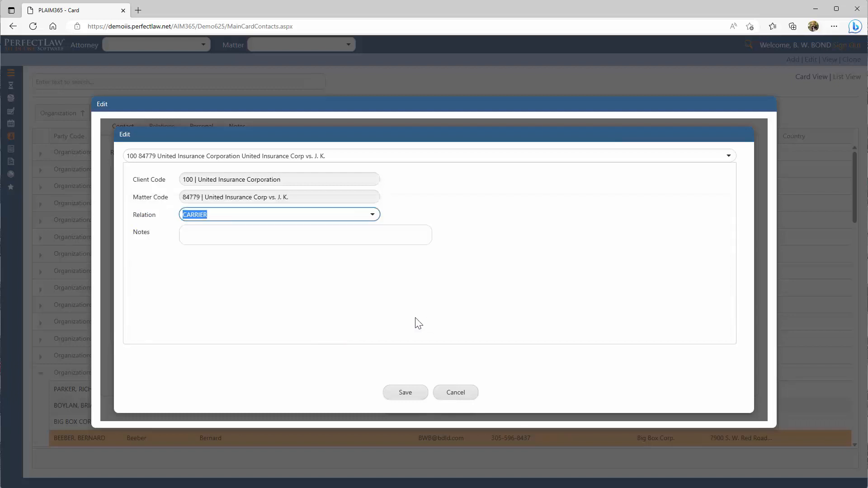
pyautogui.click(405, 393)
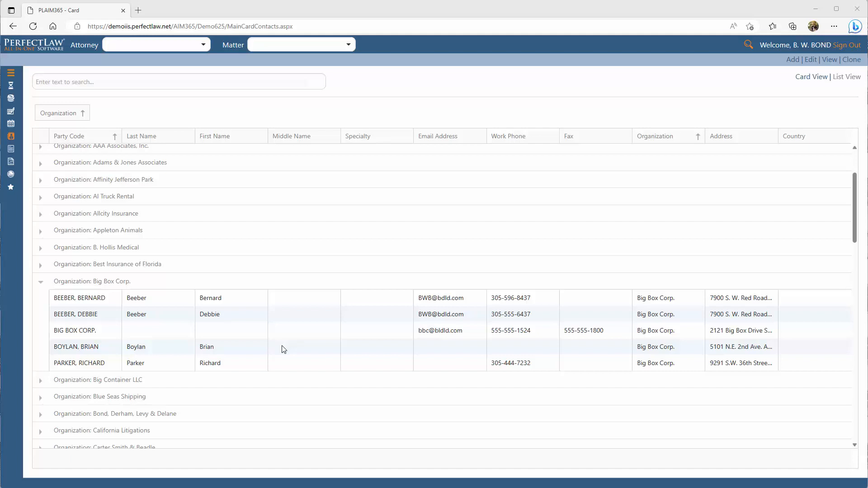
# Start a clone of the fourth contact in the Big Box Corp. group and replace the first name with the new contact's.
pyautogui.click(283, 349)
pyautogui.rightClick(281, 346)
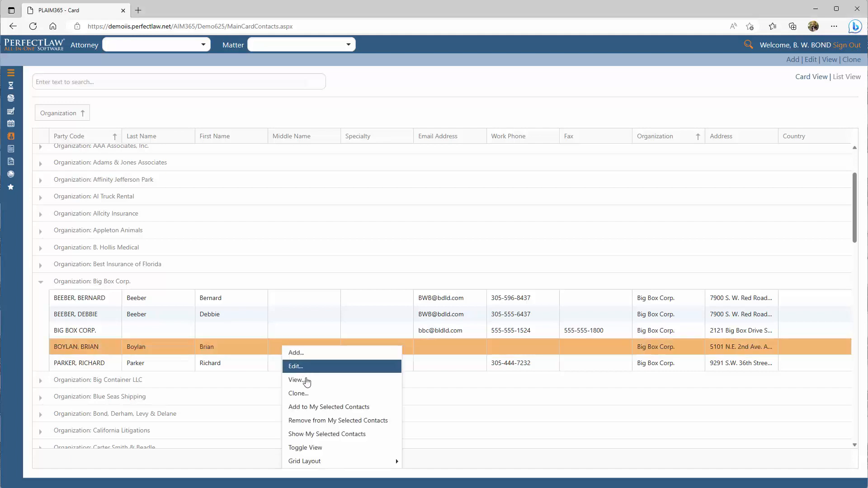
pyautogui.click(307, 394)
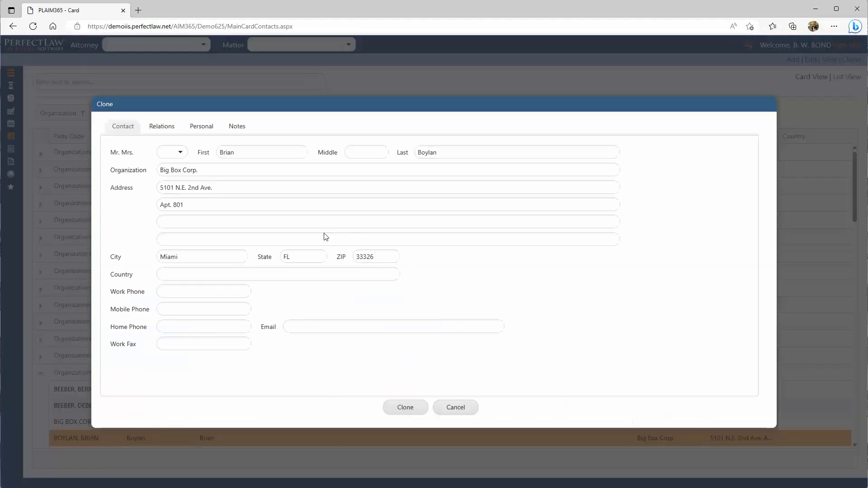
pyautogui.click(255, 154)
pyautogui.press('BackSpace')
pyautogui.press('BackSpace')
pyautogui.press('BackSpace')
pyautogui.press('BackSpace')
pyautogui.press('BackSpace')
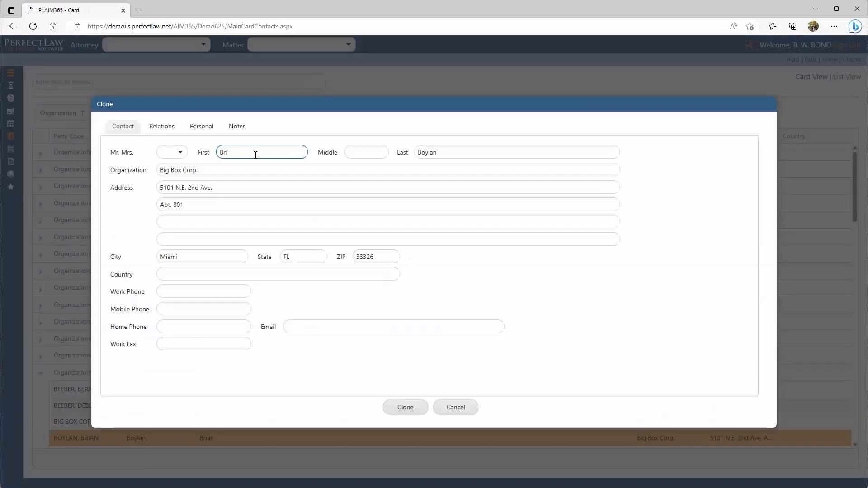
pyautogui.write('Debbie')
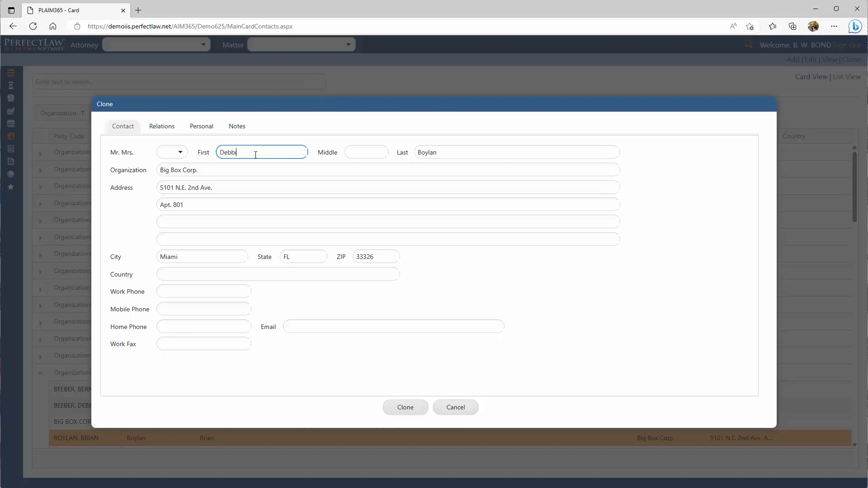
# Enter the cloned contact's work phone number and create the clone.
pyautogui.click(187, 289)
pyautogui.write('305-555')
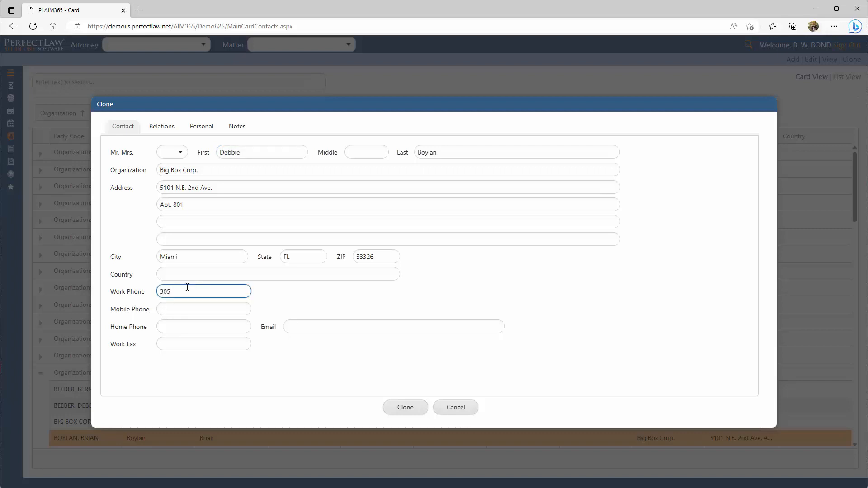
pyautogui.write('-9900')
pyautogui.click(405, 412)
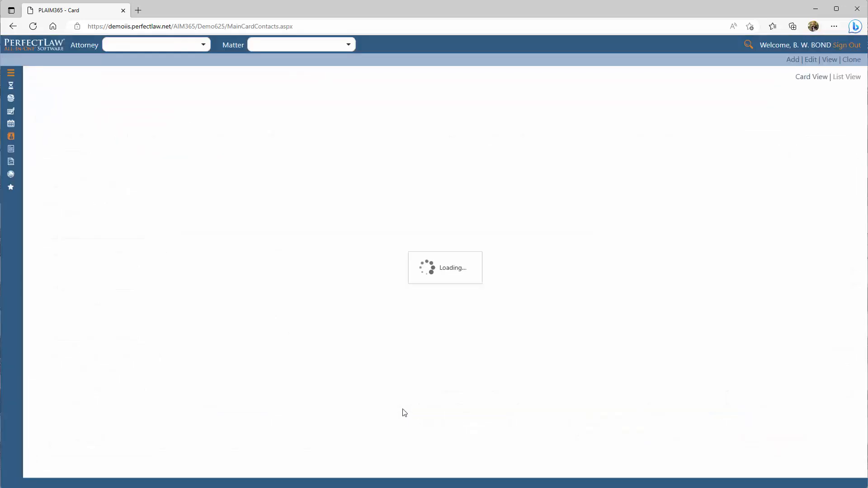
# Search the contacts by the cloned contact's last name.
pyautogui.write('Boylan')
pyautogui.press('Return')
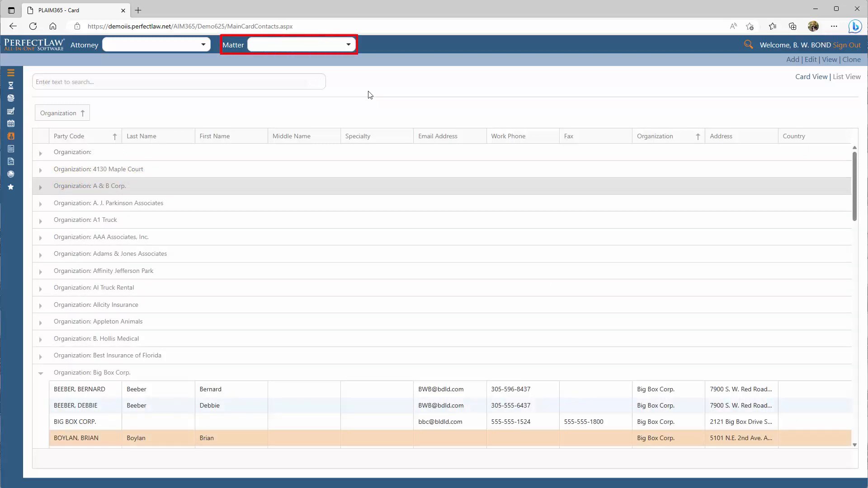
# Find matter 84779 of United Insurance Corporation with the matter selector and open its contacts.
pyautogui.click(348, 50)
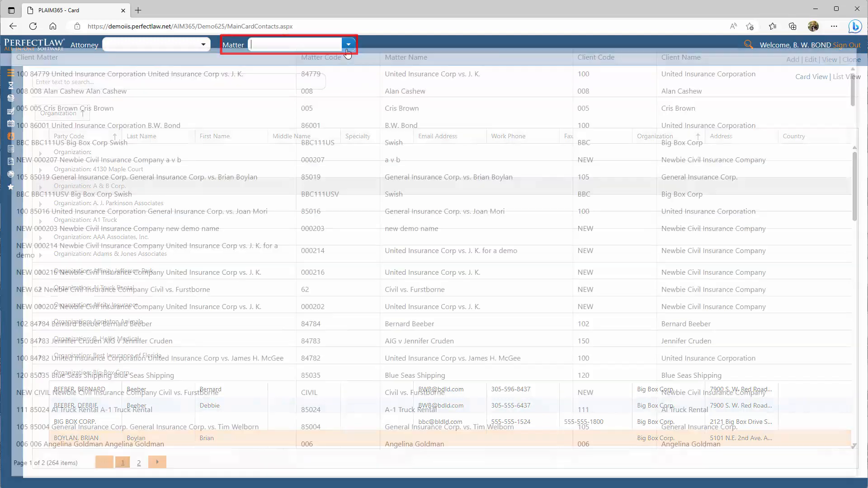
pyautogui.click(302, 42)
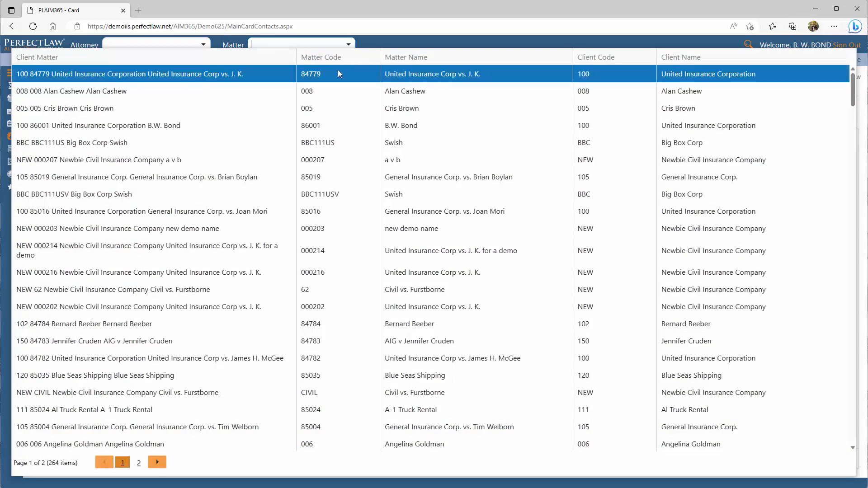
pyautogui.write('8477')
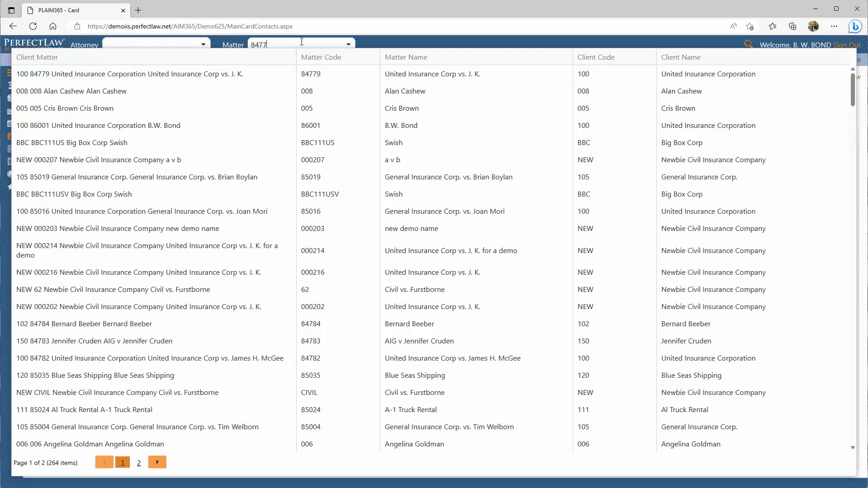
pyautogui.write('9')
pyautogui.click(341, 83)
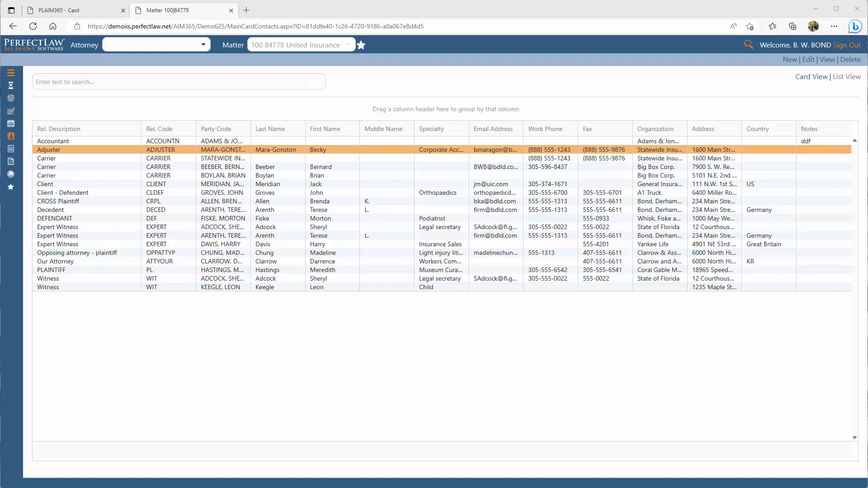
# Start adding a related party to the matter, choosing the first Bond, Derham, Levy & Delane contact found by the contact's last name.
pyautogui.click(790, 60)
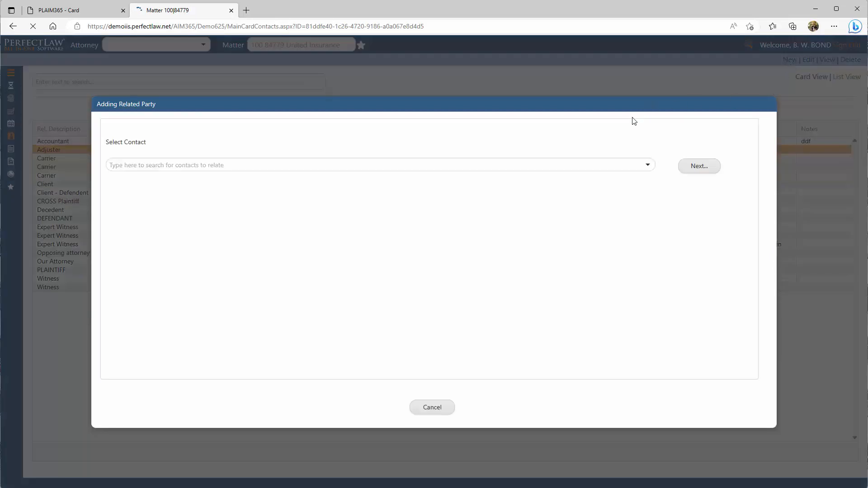
pyautogui.click(647, 168)
pyautogui.write('cr')
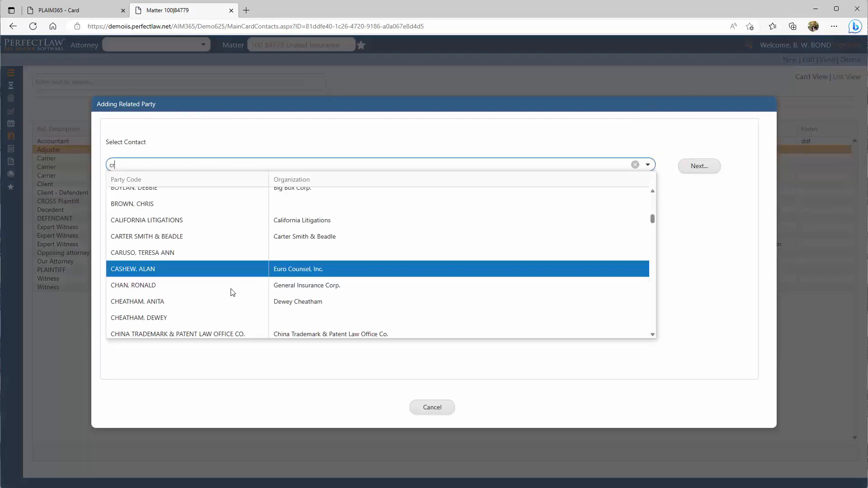
pyautogui.write('af')
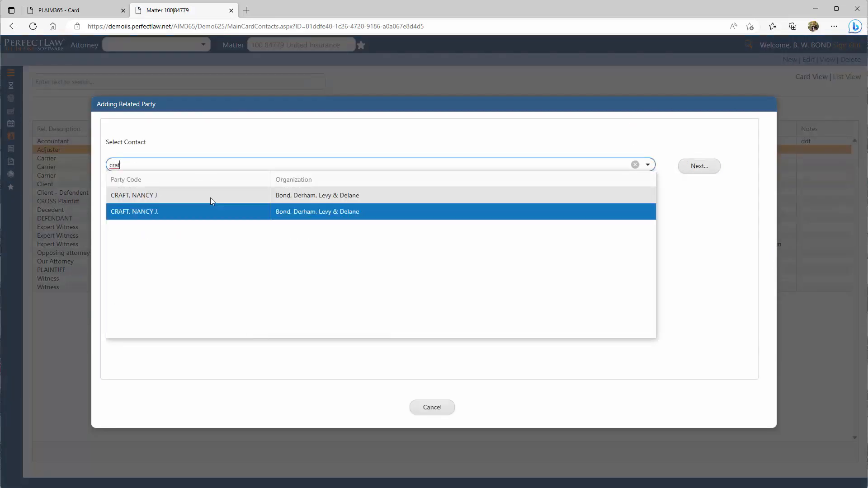
pyautogui.click(211, 198)
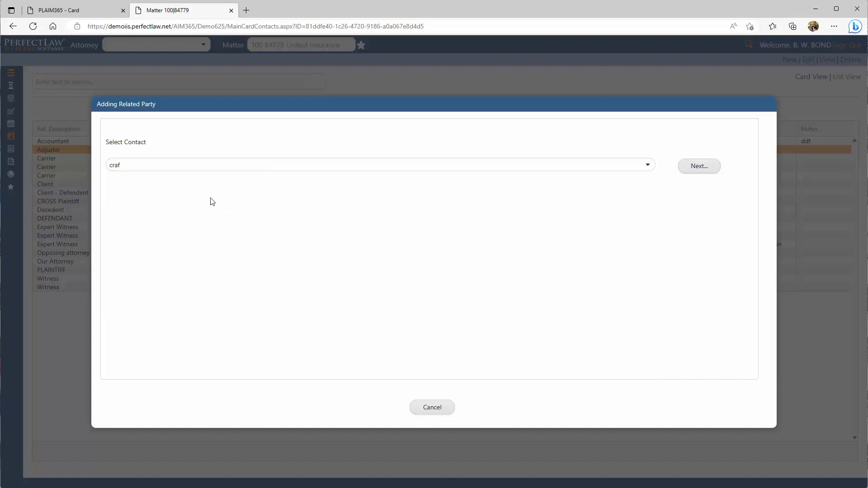
pyautogui.click(703, 170)
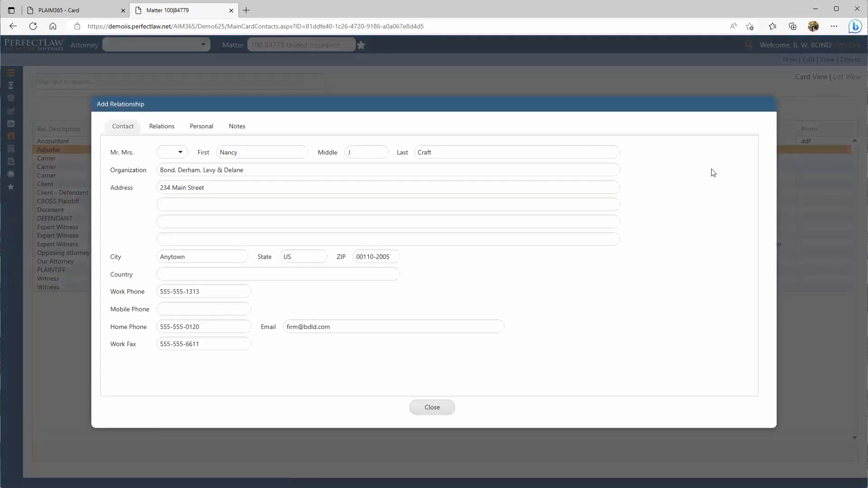
# Create a new matter relationship for the contact and set its relation to ACCOUNTN (Accountant).
pyautogui.click(168, 134)
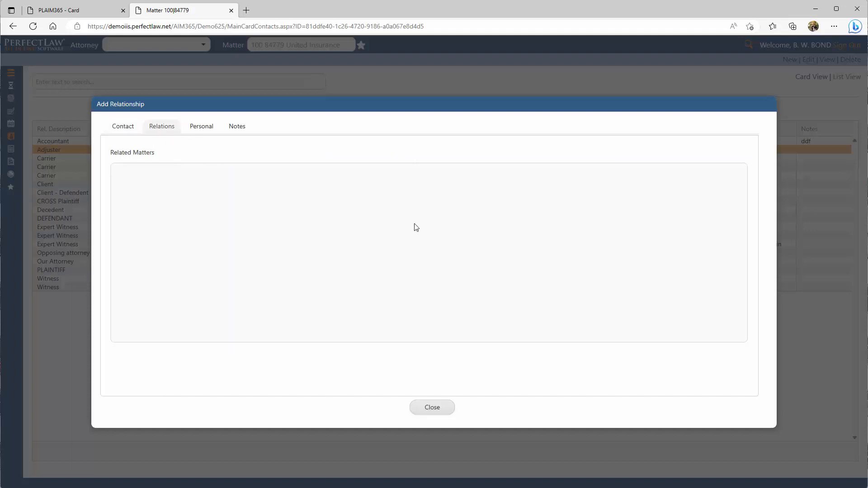
pyautogui.rightClick(396, 193)
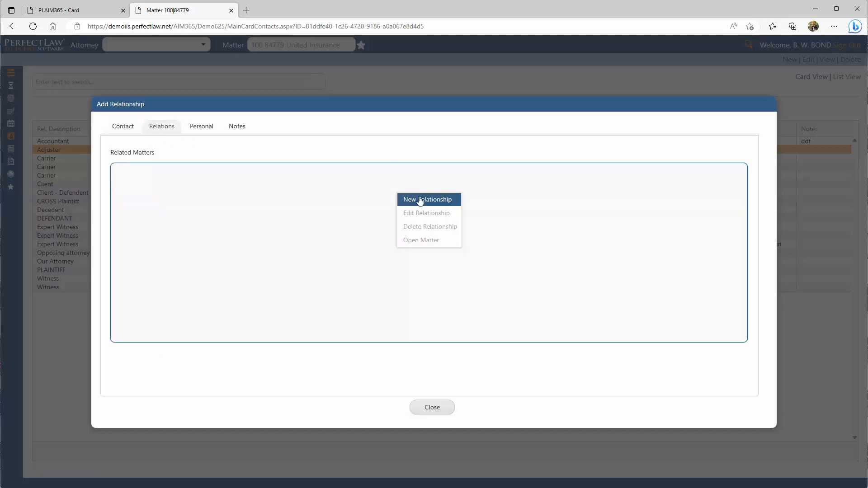
pyautogui.click(420, 201)
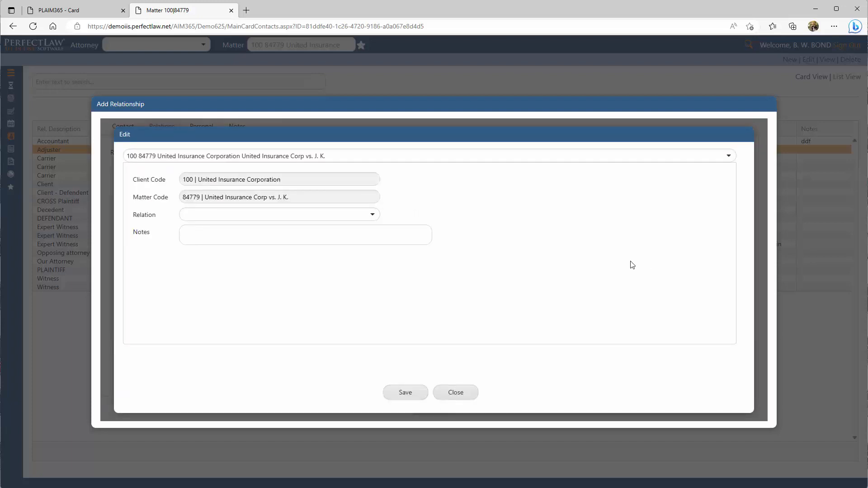
pyautogui.click(373, 216)
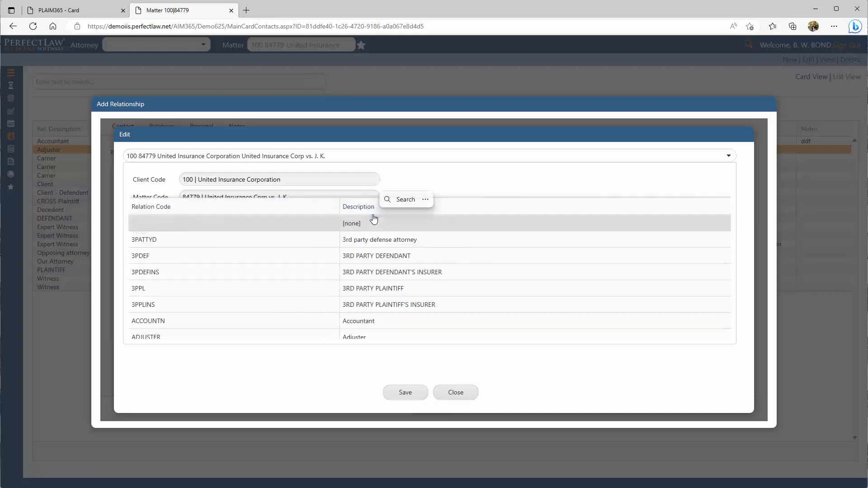
pyautogui.click(425, 324)
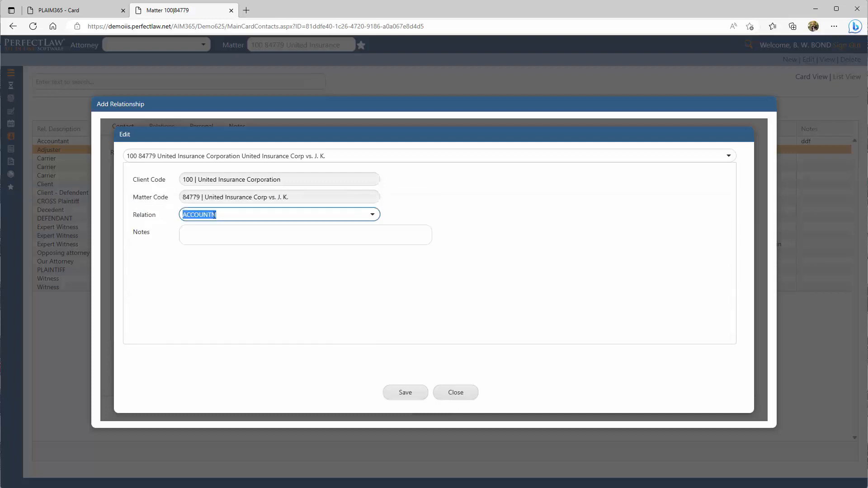
# Enter the relationship note "3rd party accountant", save the relationship and return to the matter's contact list.
pyautogui.click(217, 232)
pyautogui.write('3r')
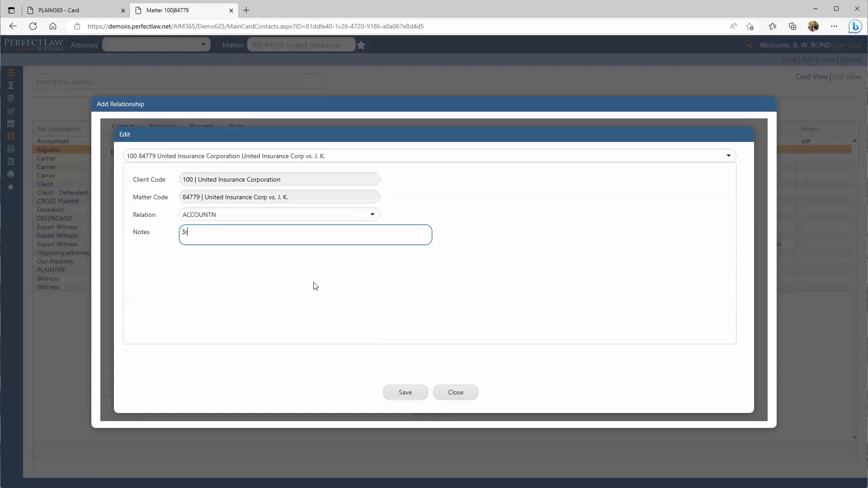
pyautogui.write('d party accountant')
pyautogui.click(397, 392)
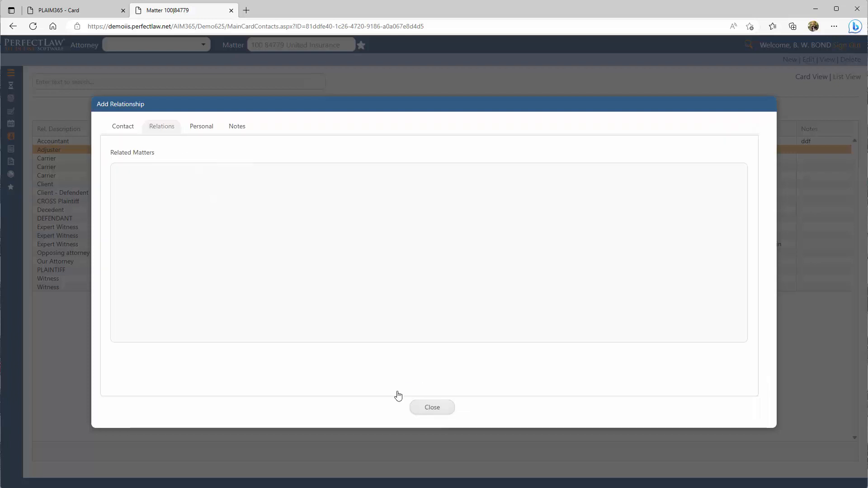
pyautogui.click(429, 408)
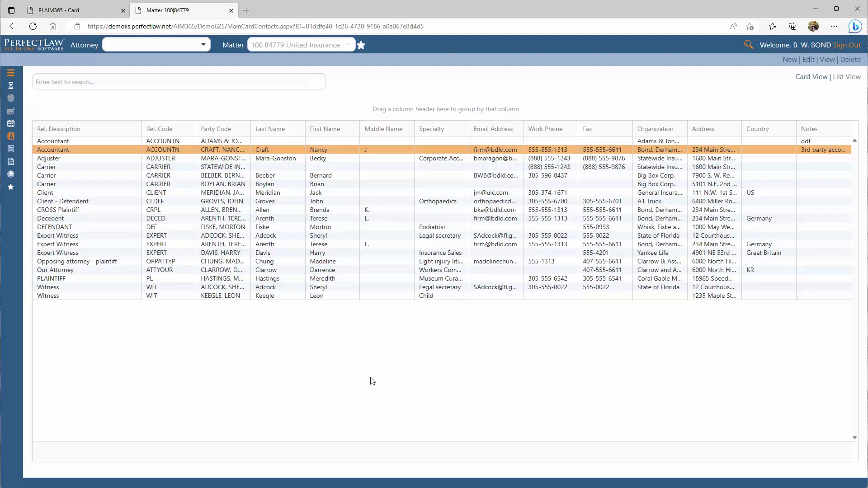
# Delete the party relationship of the accountant with the "3rd party accountant" note from the matter's contacts.
pyautogui.rightClick(337, 154)
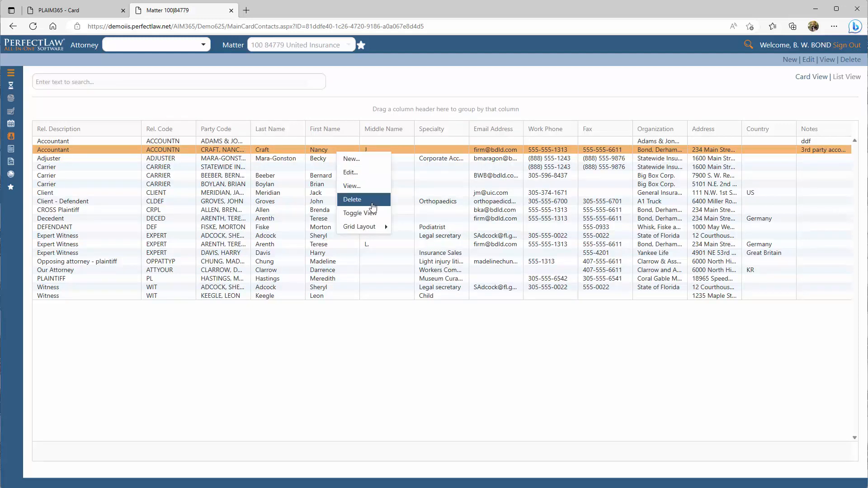
pyautogui.click(374, 207)
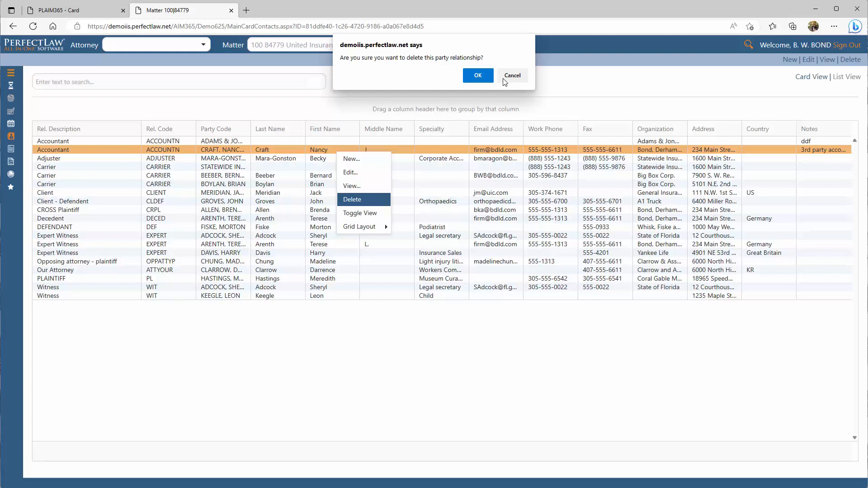
pyautogui.click(485, 75)
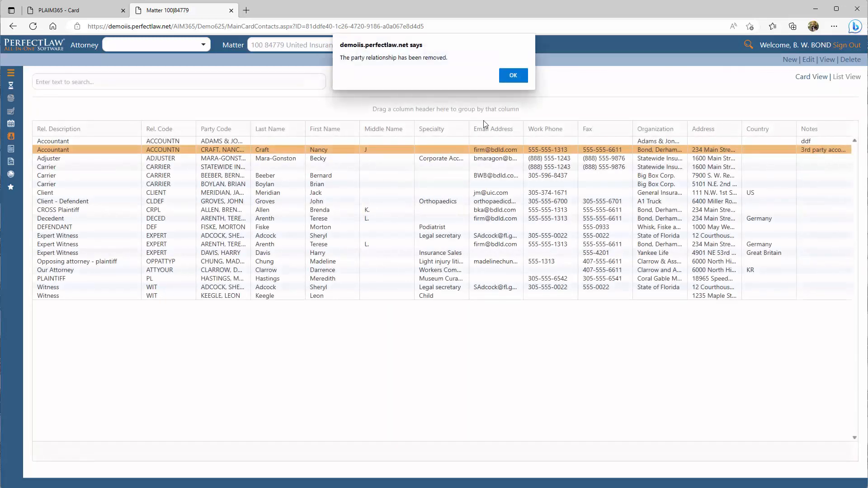
pyautogui.click(517, 74)
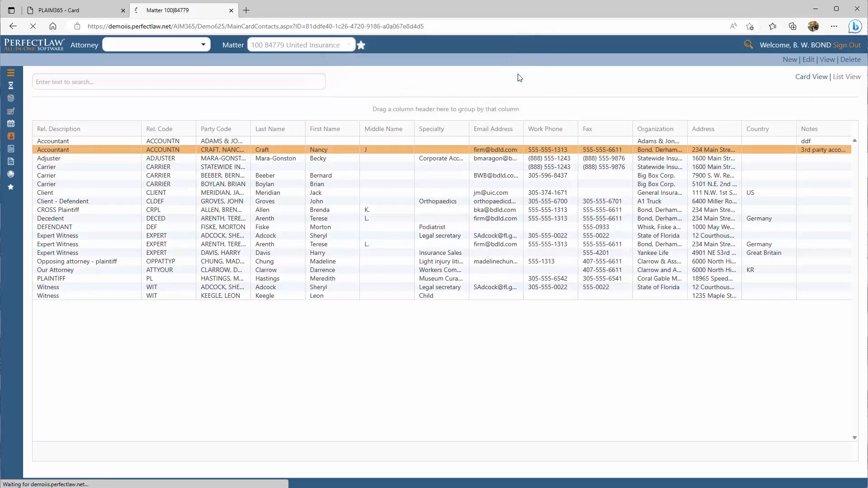